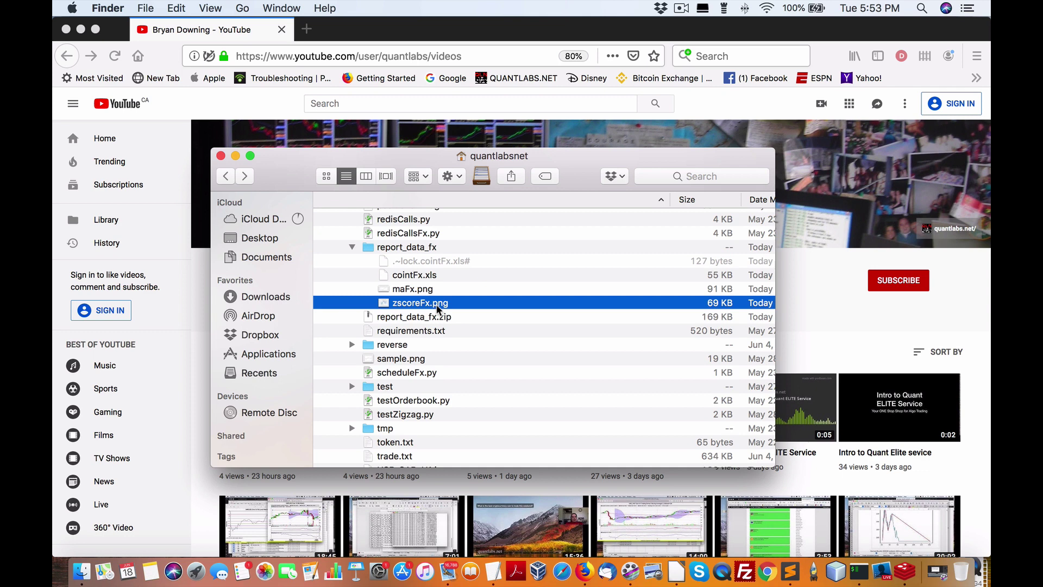
- Open zscoreFx.png from Finder in LibreOffice using Open With
{"action": "right_click", "coordinate": [444, 309]}
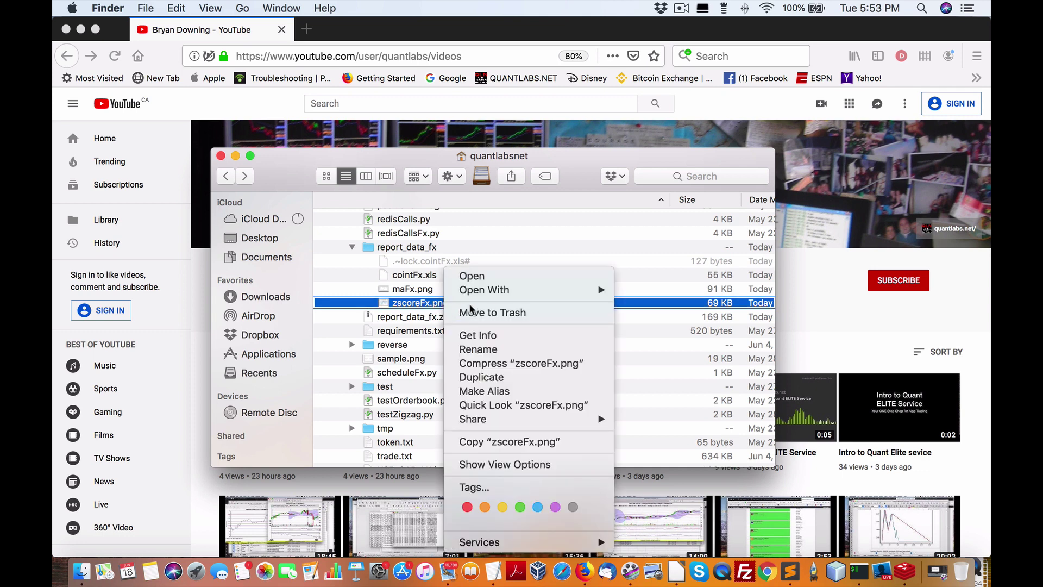
{"action": "mouse_move", "coordinate": [611, 299]}
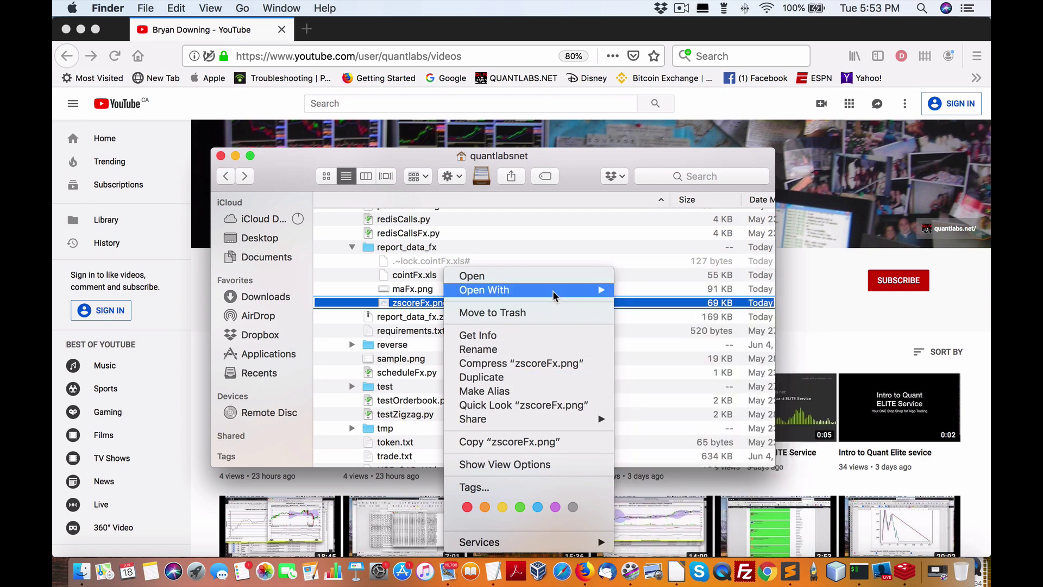
{"action": "mouse_move", "coordinate": [554, 291]}
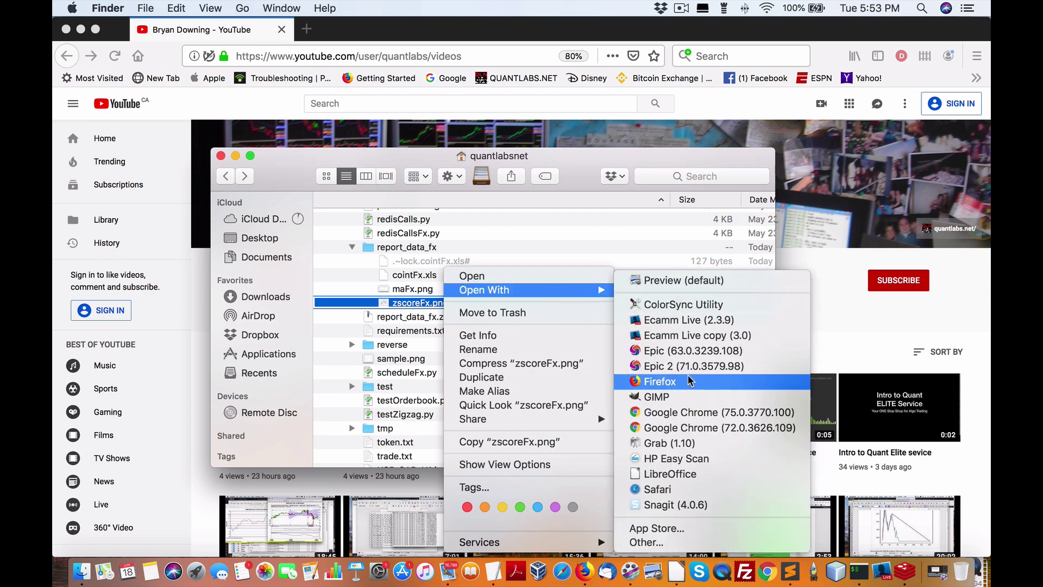
{"action": "left_click", "coordinate": [695, 474]}
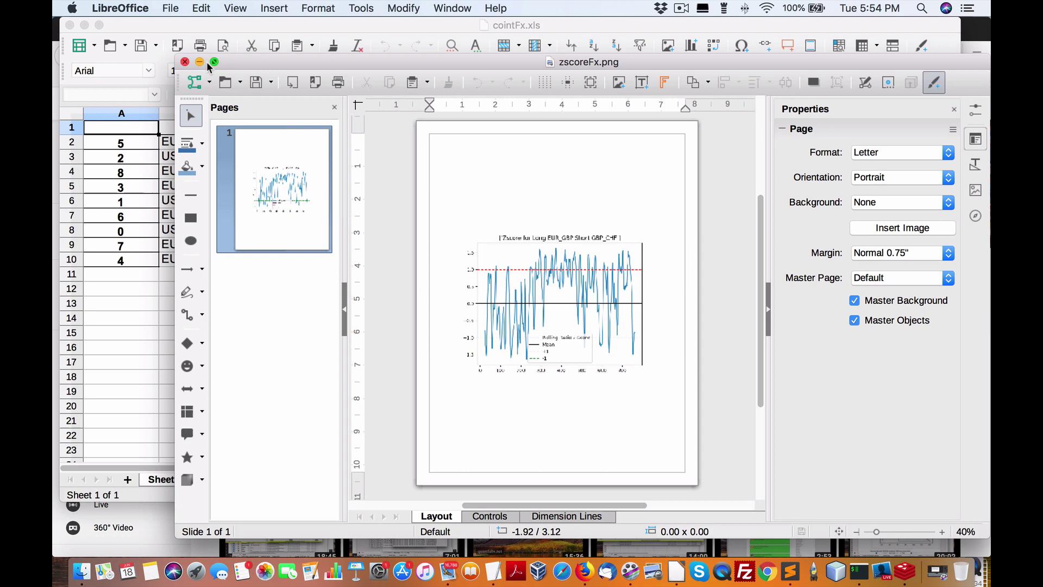
- Close the zscoreFx.png drawing and compare the long EUR_GBP (B10) and short GBP_CHF (C10) legs
{"action": "left_click", "coordinate": [185, 62]}
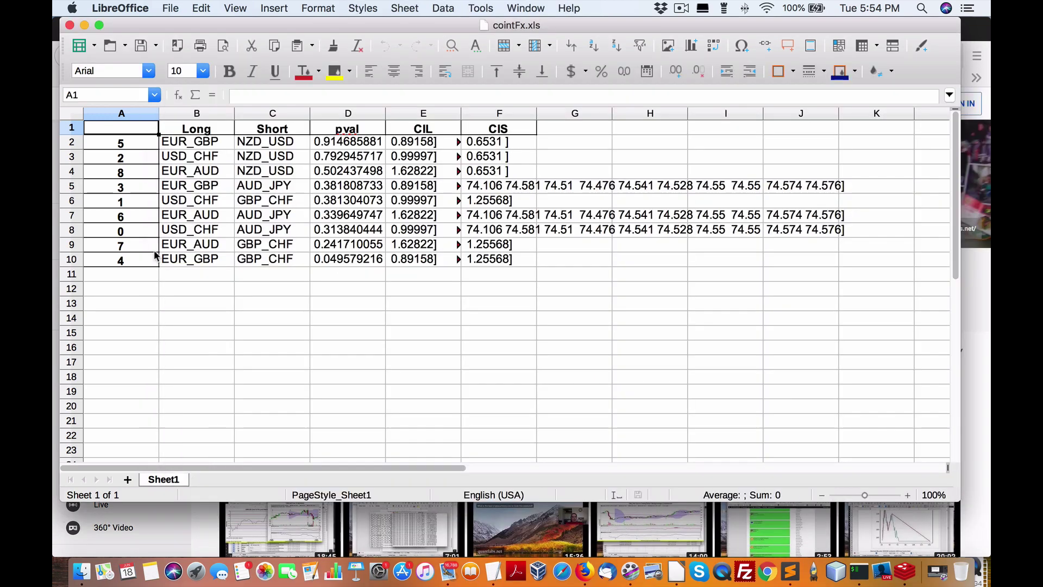
{"action": "left_click", "coordinate": [192, 261]}
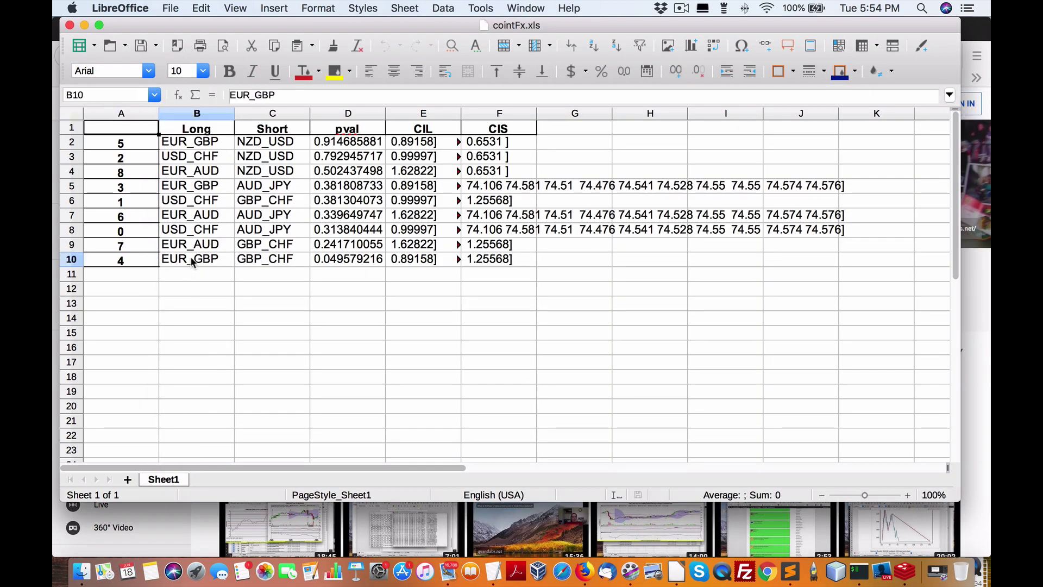
{"action": "left_click", "coordinate": [260, 261]}
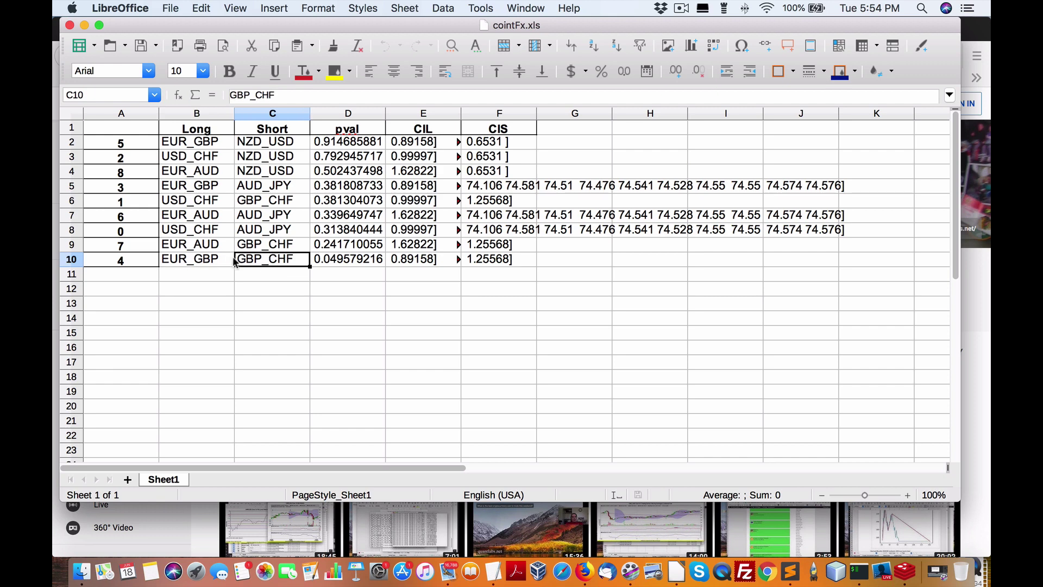
{"action": "left_click", "coordinate": [185, 260]}
{"action": "left_click", "coordinate": [260, 259]}
{"action": "left_click", "coordinate": [187, 262]}
{"action": "left_click", "coordinate": [268, 263]}
{"action": "left_click", "coordinate": [202, 263]}
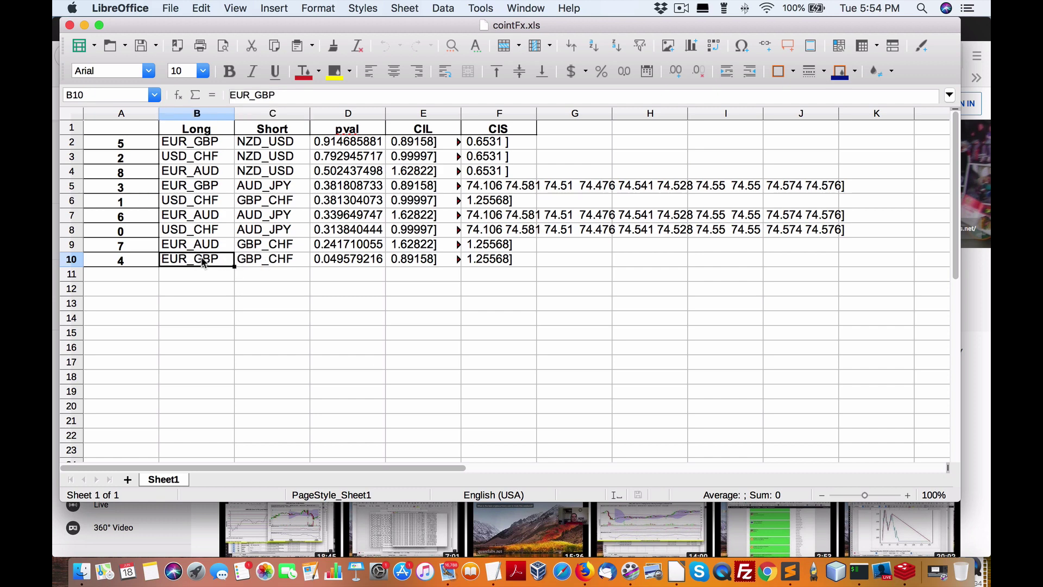
{"action": "left_click", "coordinate": [261, 264]}
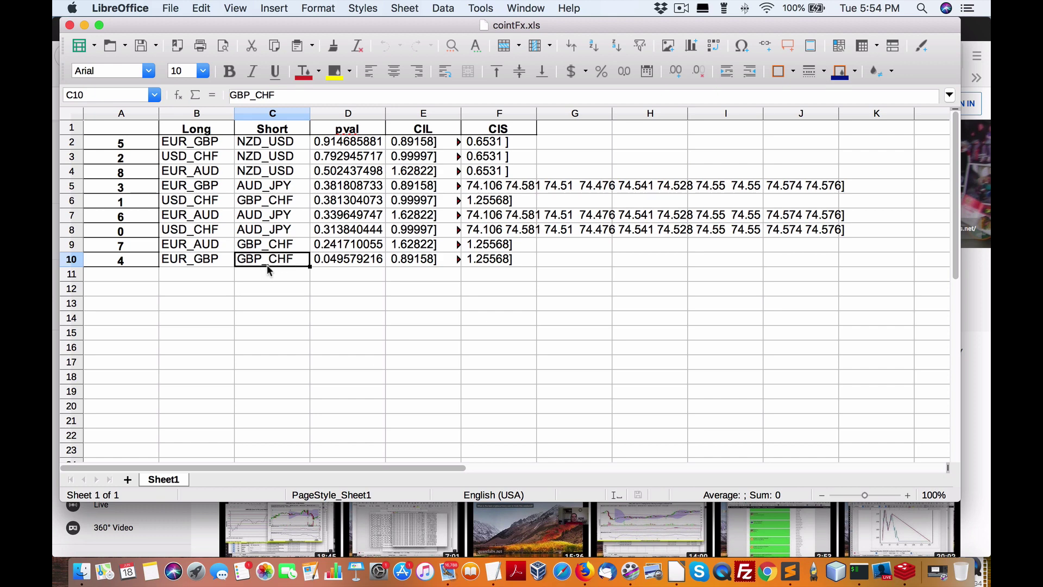
{"action": "left_click", "coordinate": [185, 265]}
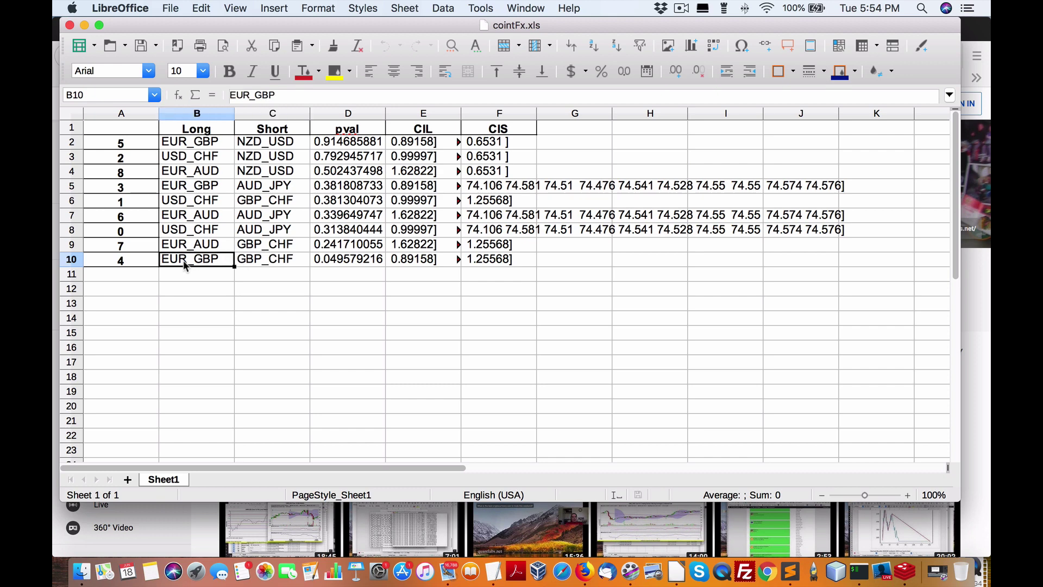
{"action": "left_click", "coordinate": [256, 265]}
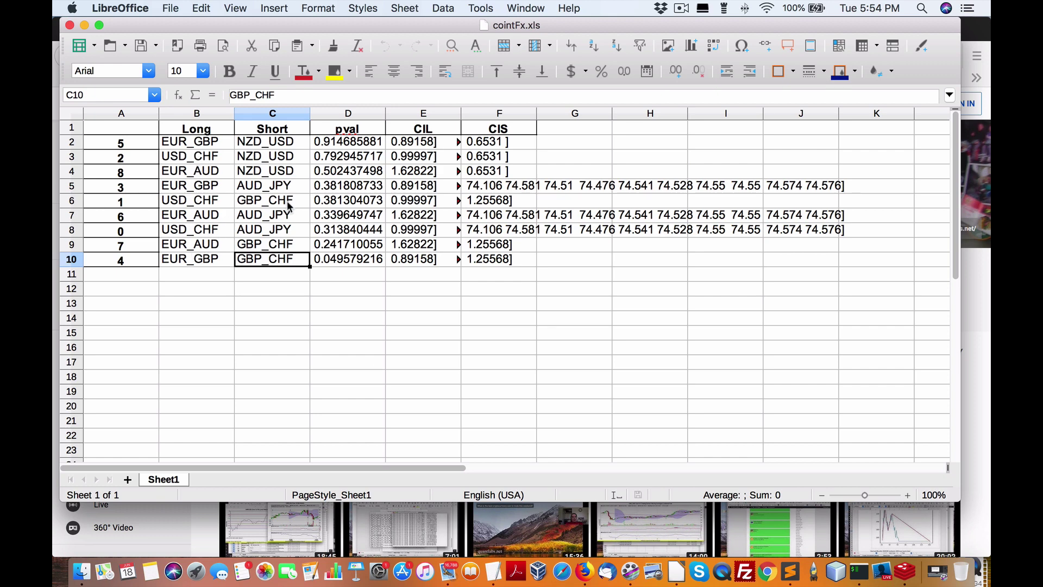
- Recheck the B10 and C10 pair cells, then bring the report_data_fx Finder folder forward
{"action": "scroll", "coordinate": [288, 205], "scroll_direction": "right", "scroll_amount": 4}
{"action": "scroll", "coordinate": [288, 205], "scroll_direction": "left", "scroll_amount": 4}
{"action": "left_click", "coordinate": [179, 263]}
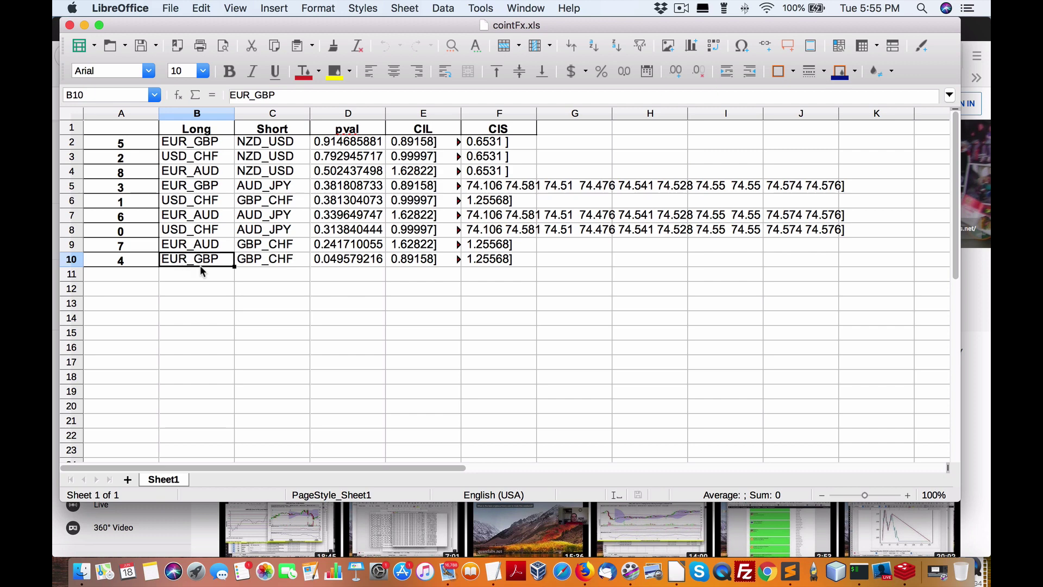
{"action": "left_click", "coordinate": [280, 263]}
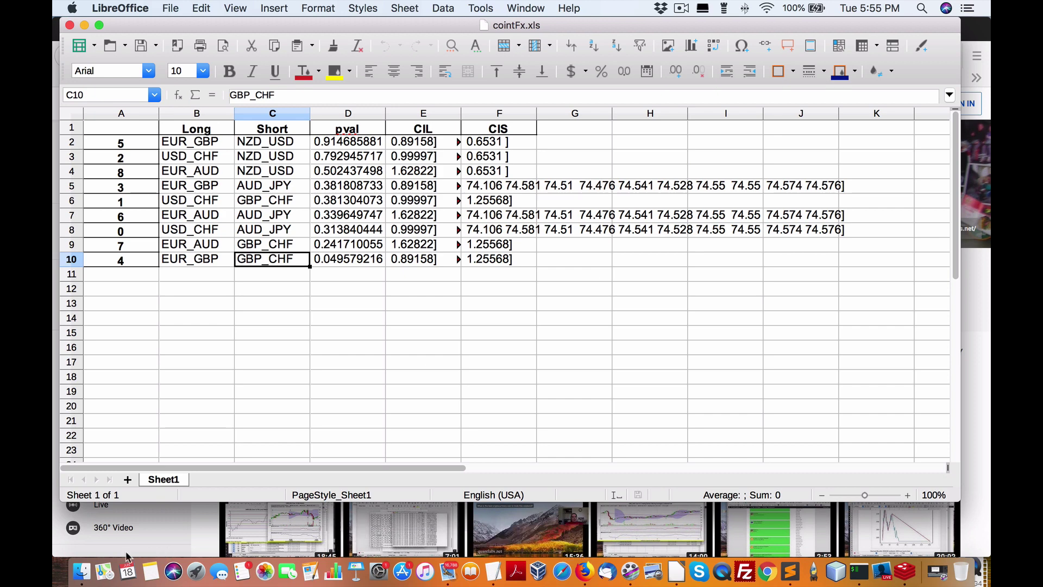
{"action": "left_click", "coordinate": [83, 572]}
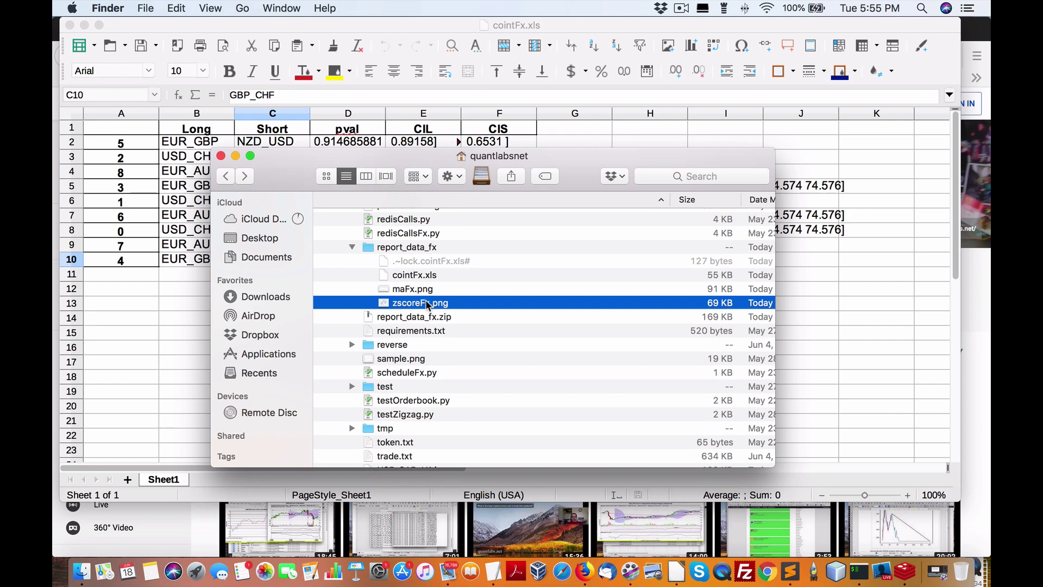
- Open the maFx.png moving average spread chart in Preview via Open With
{"action": "left_click", "coordinate": [422, 293]}
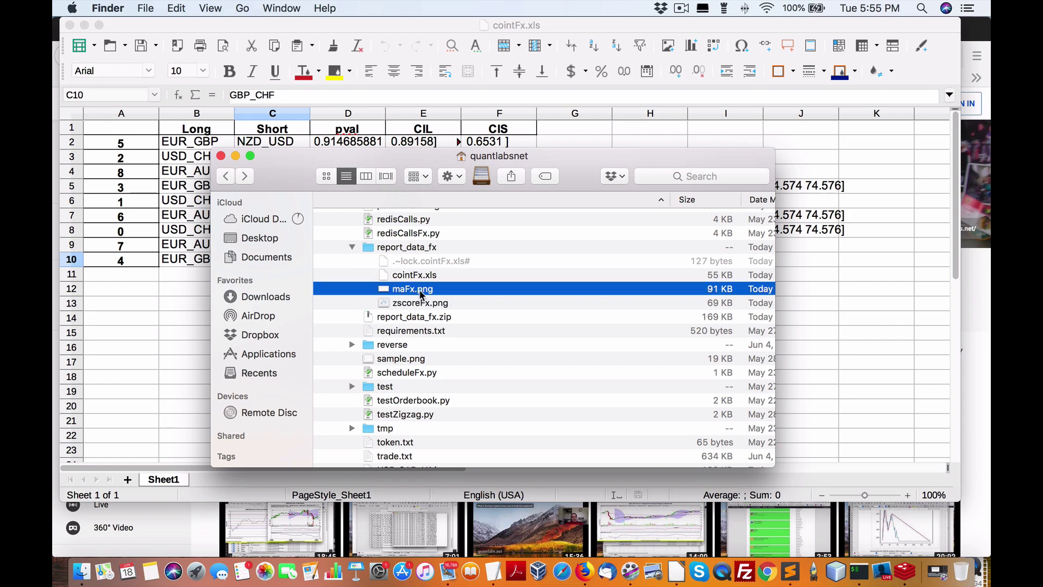
{"action": "right_click", "coordinate": [421, 294]}
{"action": "mouse_move", "coordinate": [510, 291]}
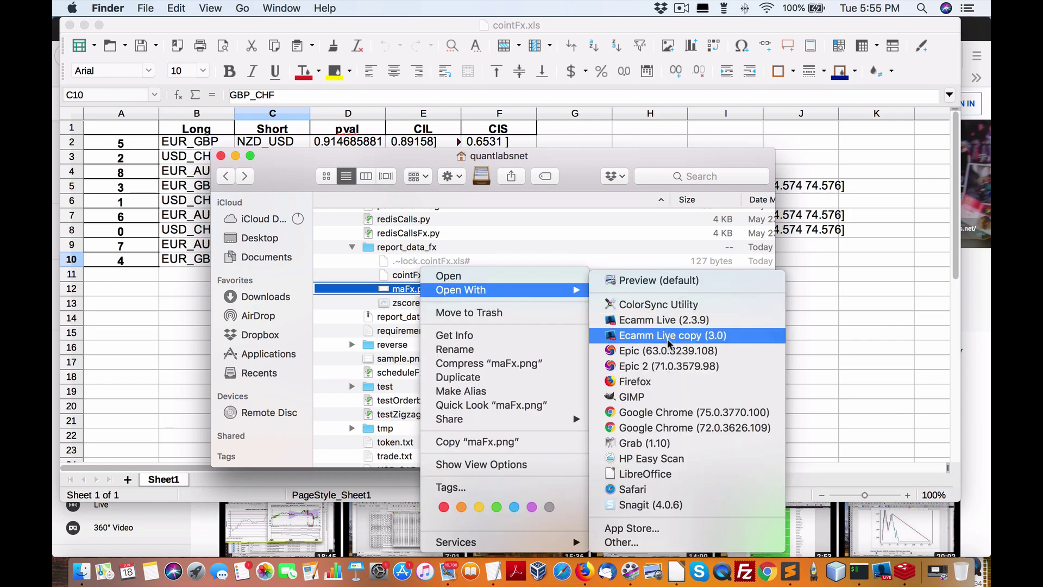
{"action": "left_click", "coordinate": [683, 280]}
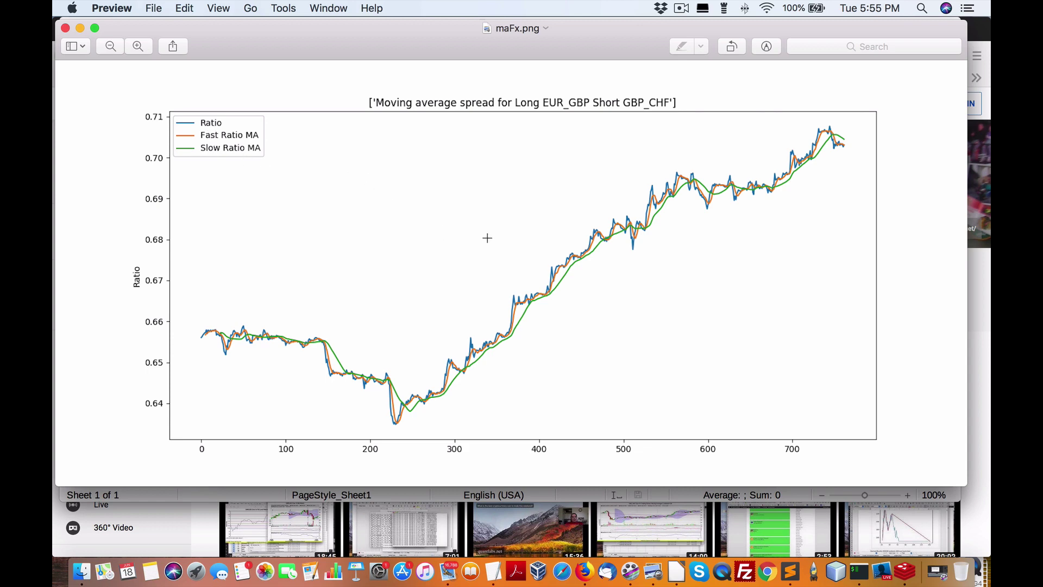
- Close the moving average chart and open zscoreFx.png from Finder in Preview
{"action": "key", "text": "super+w"}
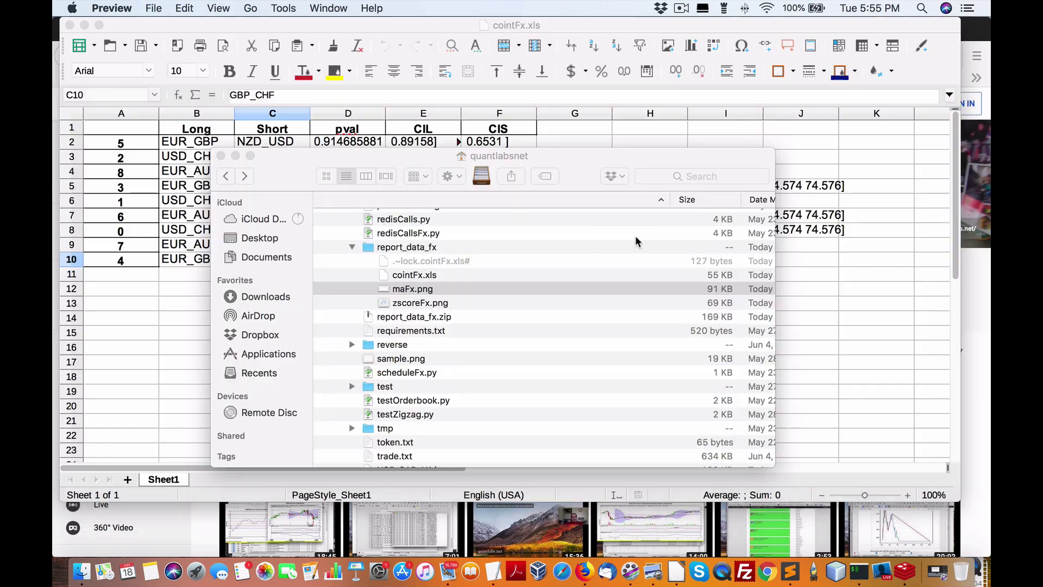
{"action": "left_click", "coordinate": [417, 305]}
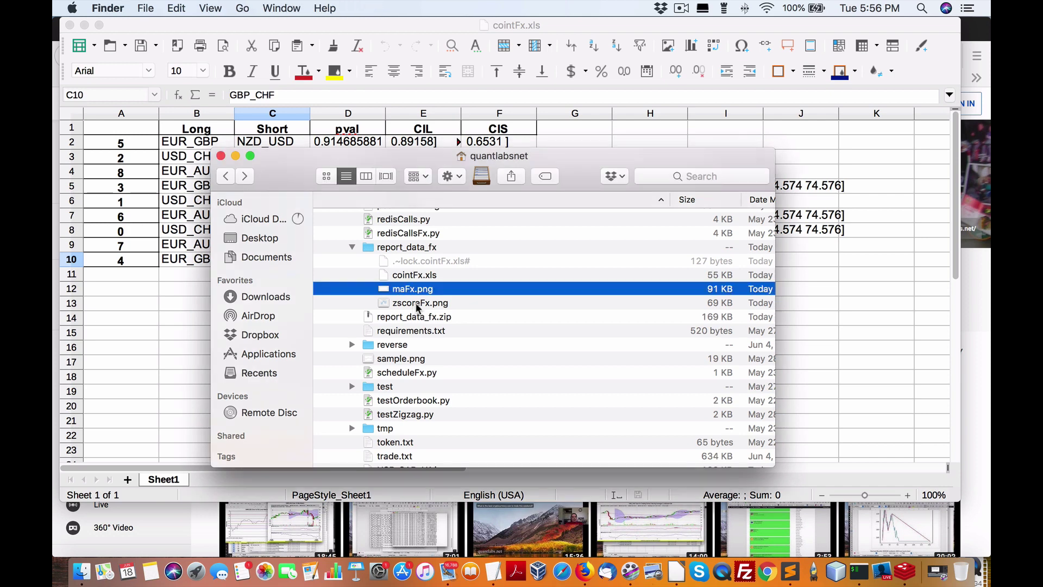
{"action": "left_click", "coordinate": [442, 303]}
{"action": "right_click", "coordinate": [441, 303]}
{"action": "mouse_move", "coordinate": [546, 291]}
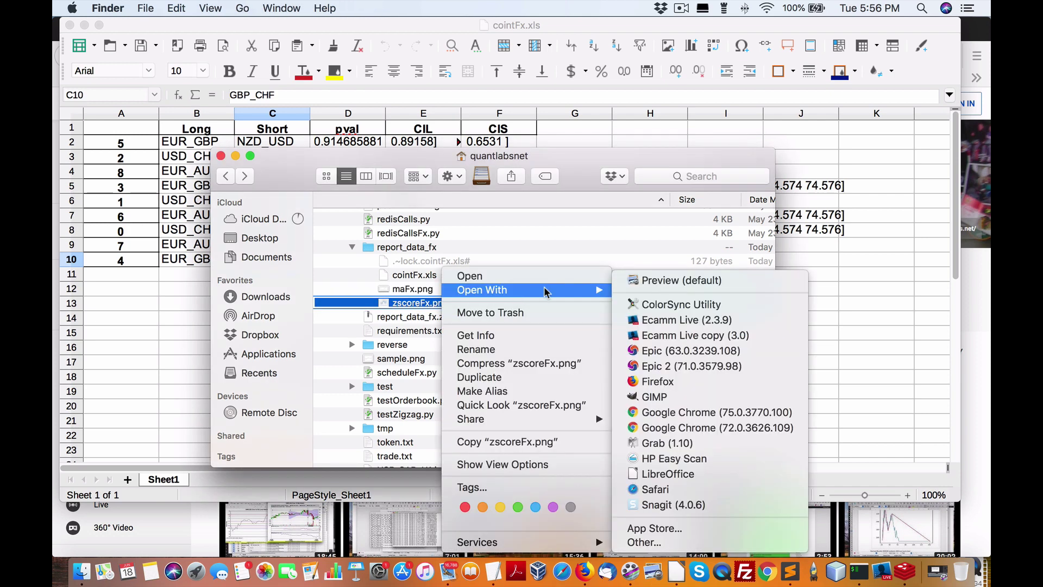
{"action": "left_click", "coordinate": [695, 283]}
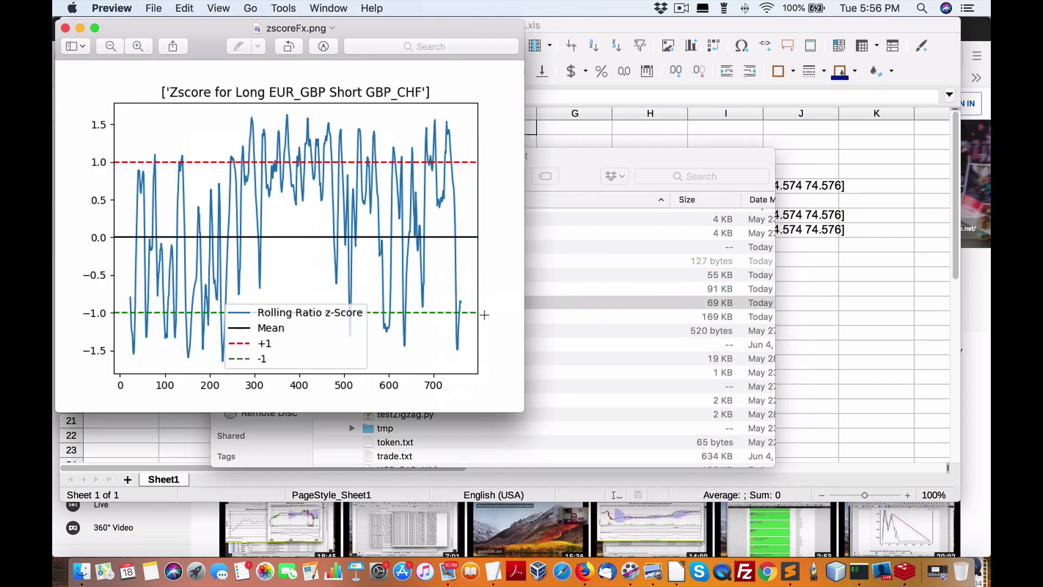
- Enlarge the z-score chart window and box its 0.0, 1.0 and -1.0 levels
{"action": "left_click_drag", "start_coordinate": [524, 412], "coordinate": [700, 496]}
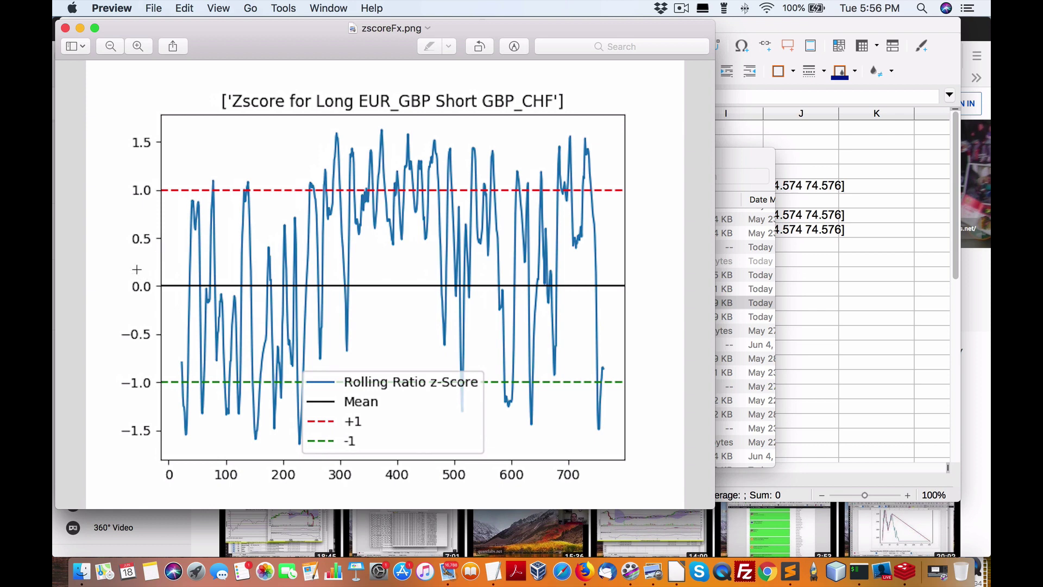
{"action": "left_click_drag", "start_coordinate": [137, 269], "coordinate": [359, 316]}
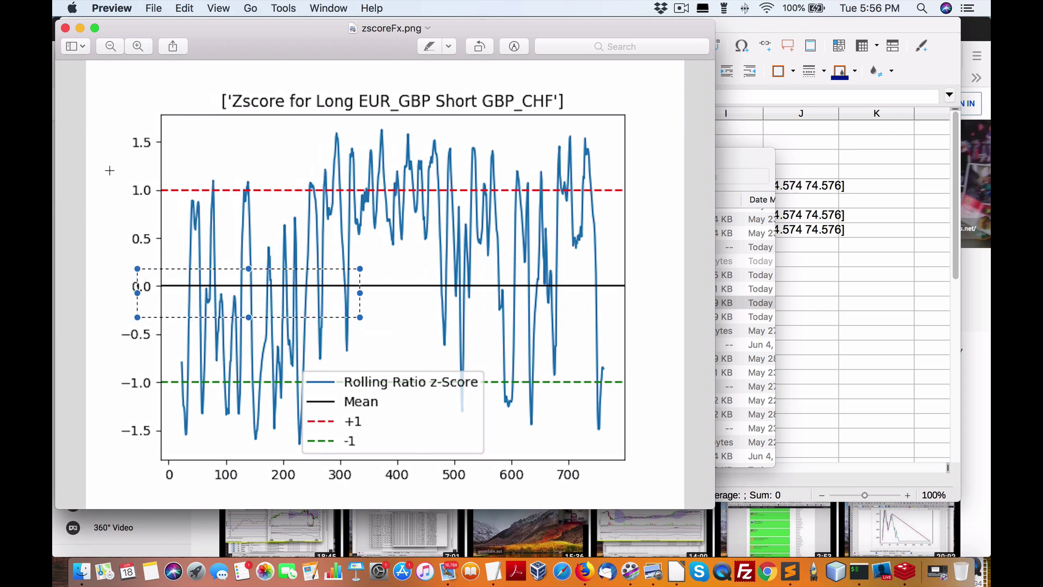
{"action": "left_click_drag", "start_coordinate": [113, 170], "coordinate": [182, 215]}
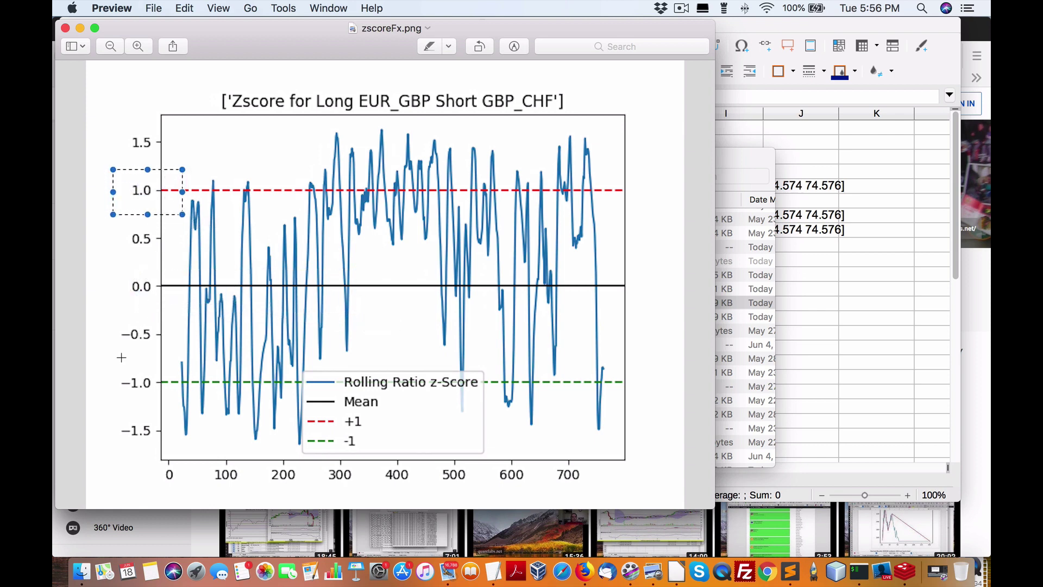
{"action": "left_click_drag", "start_coordinate": [118, 352], "coordinate": [193, 385]}
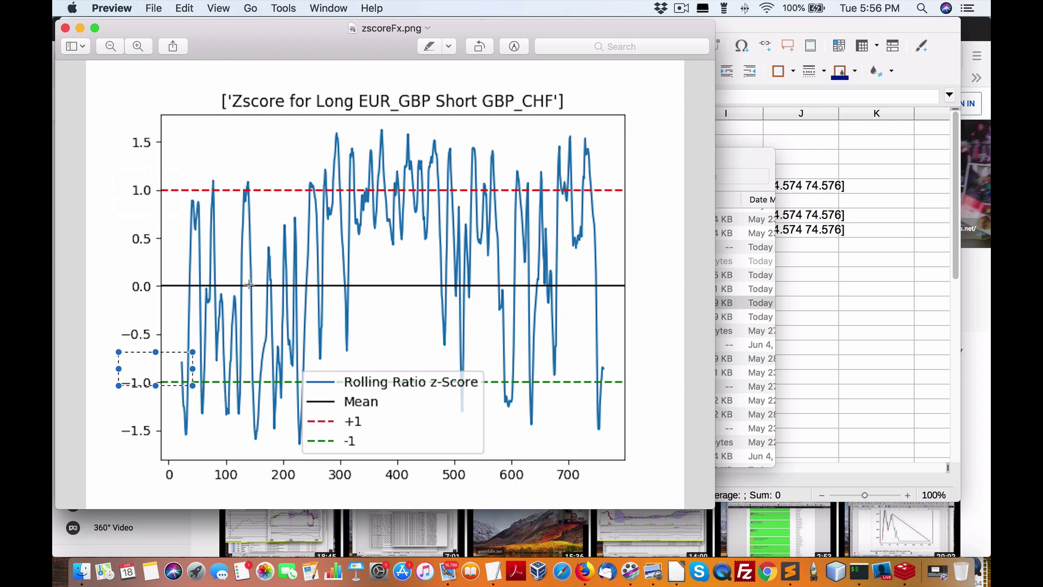